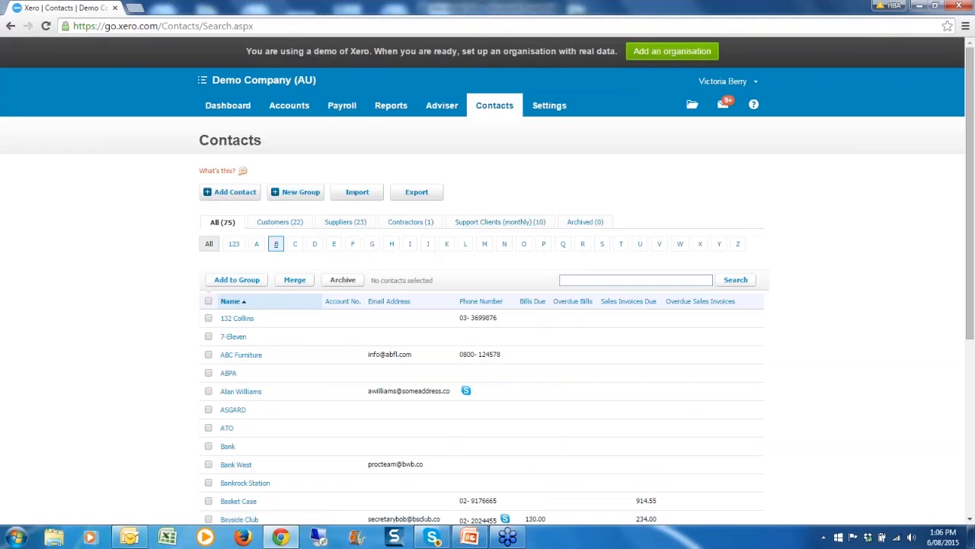
left_click(209, 318)
left_click(243, 280)
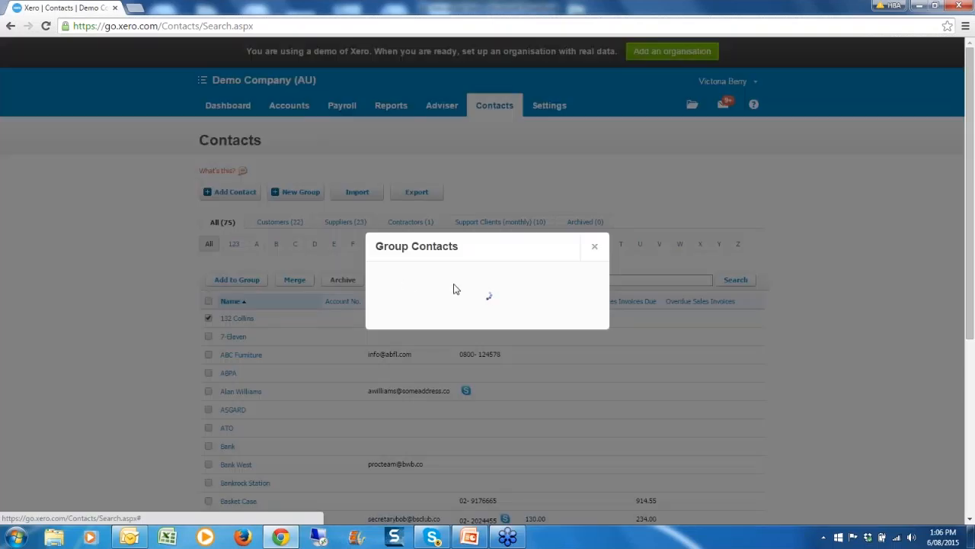
left_click(458, 288)
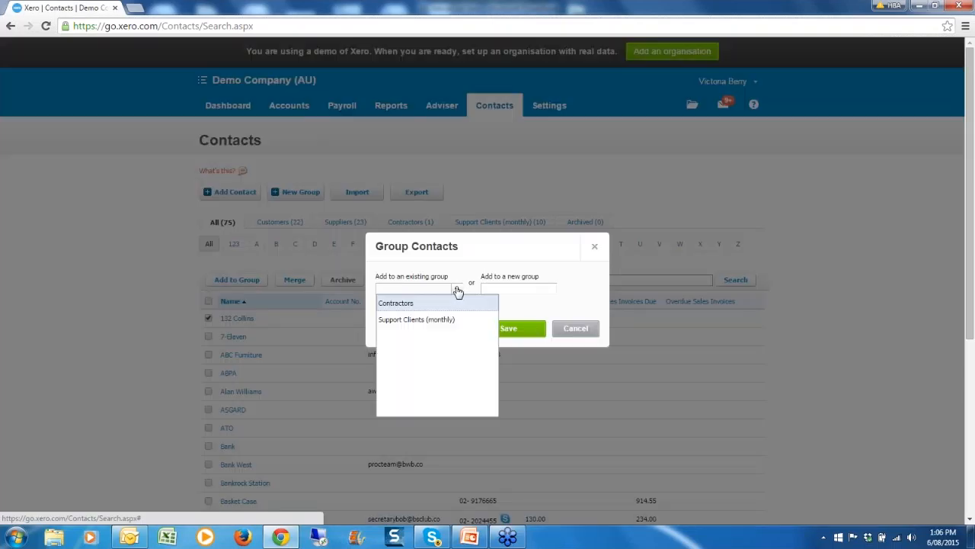
left_click(437, 320)
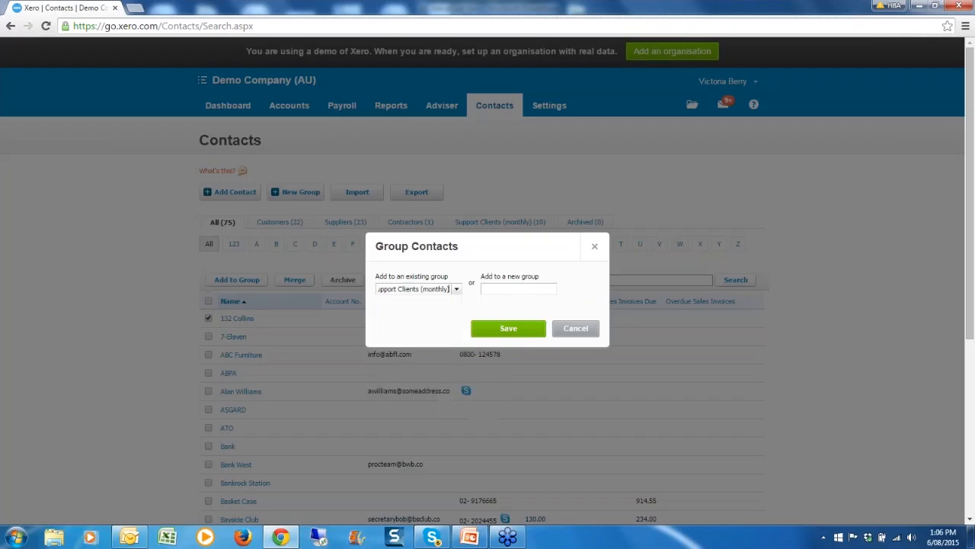
left_click(505, 330)
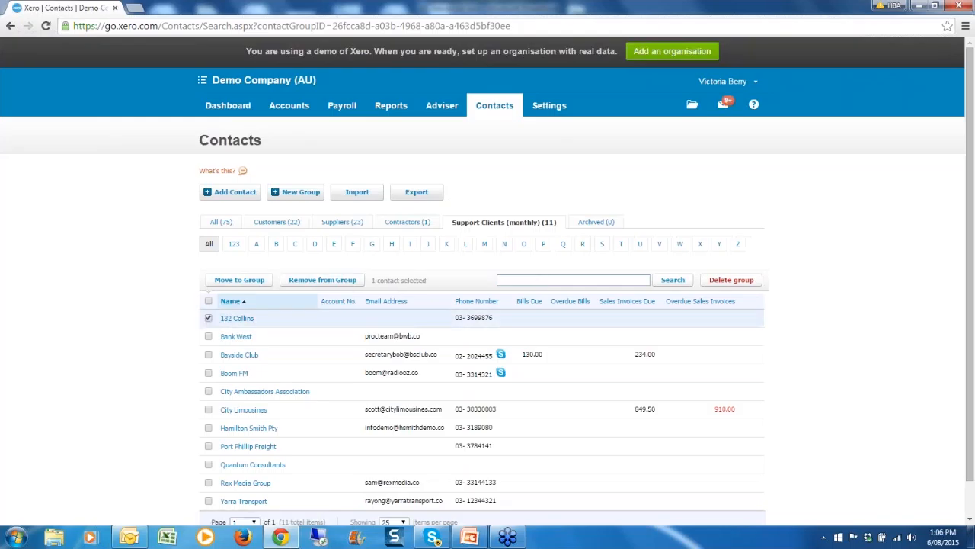
Start removing 132 Collins from the group, cancel with No, and untick the contact.
left_click(208, 319)
left_click(311, 283)
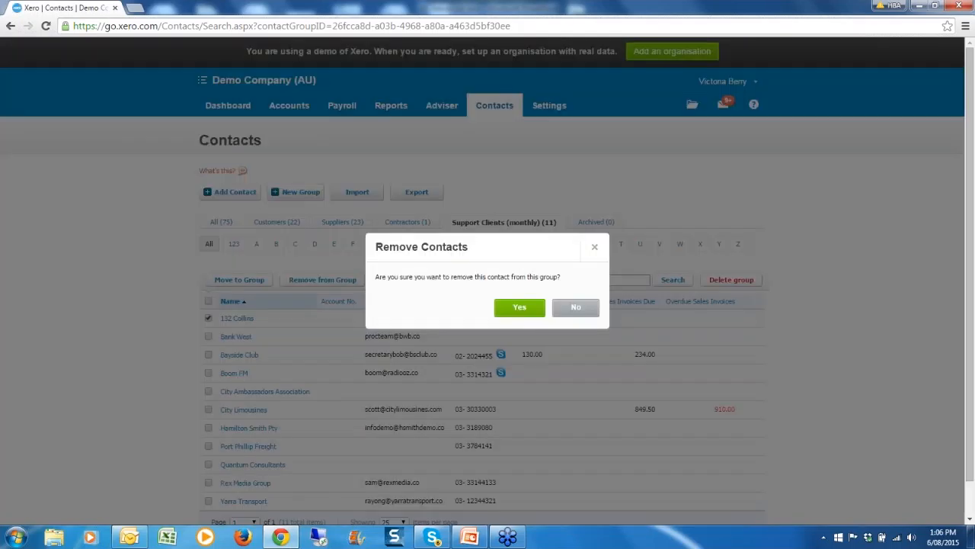
left_click(579, 309)
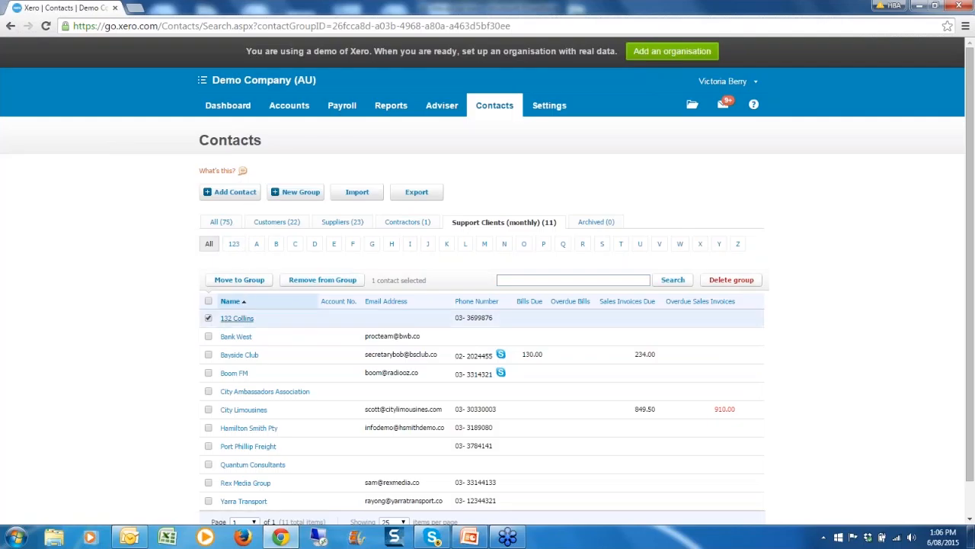
left_click(208, 318)
Open the 132 Collins contact record and review its New and Related Files menus.
left_click(237, 318)
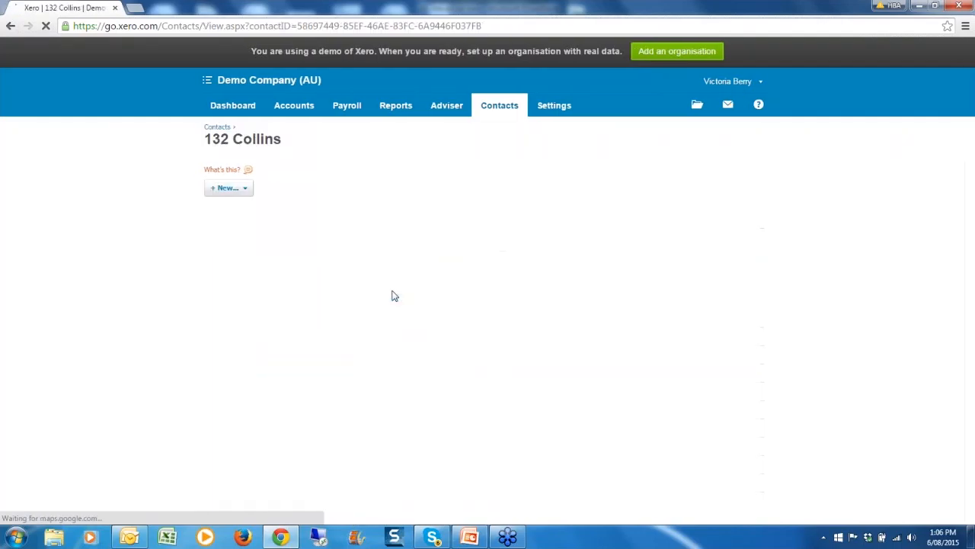
left_click(248, 192)
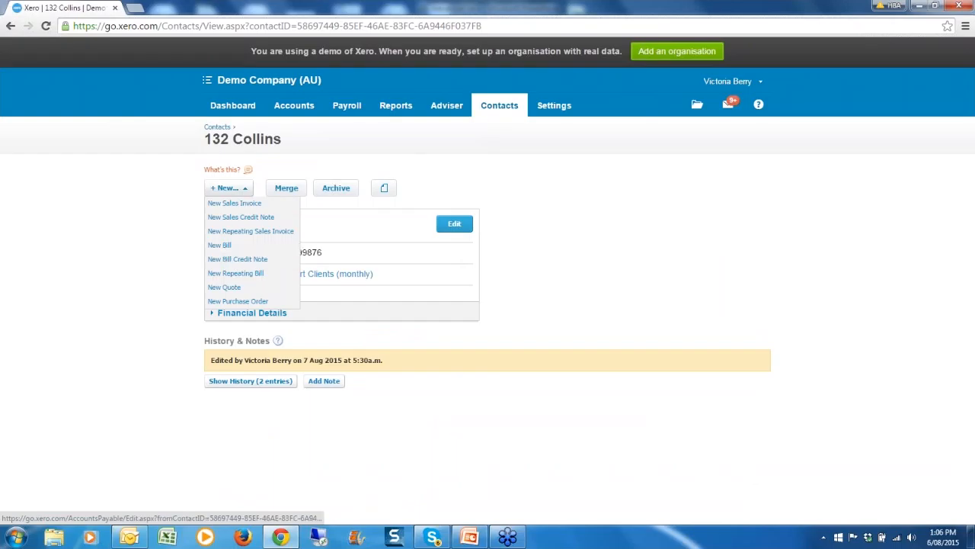
left_click(383, 191)
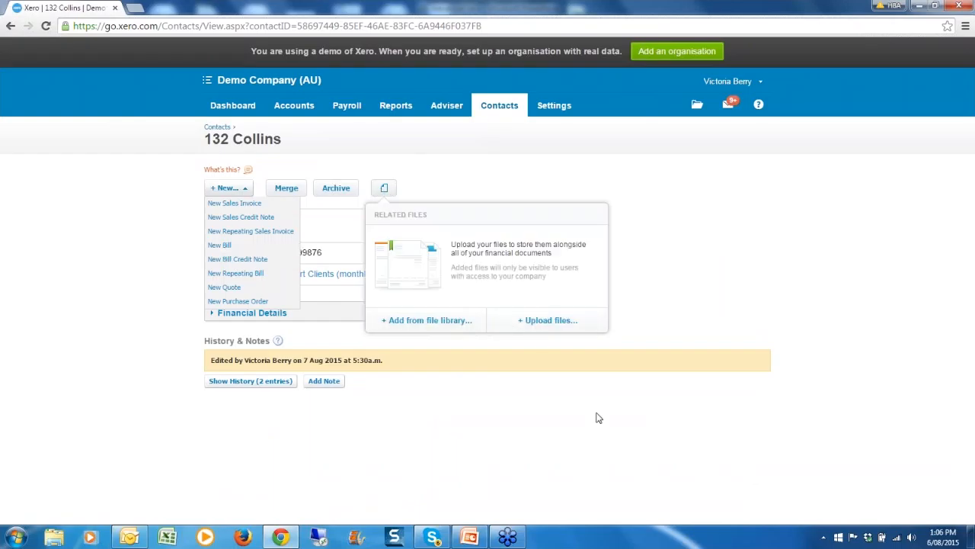
left_click(730, 305)
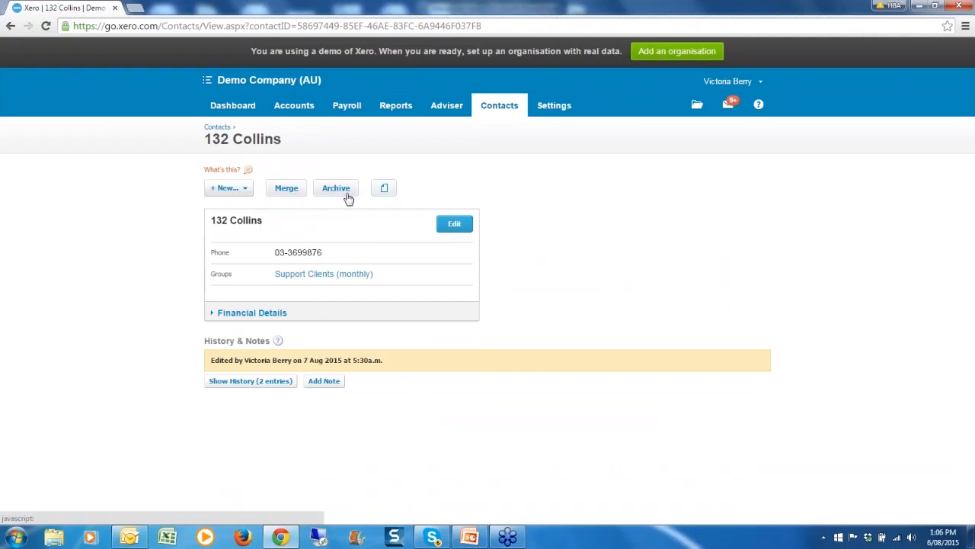
Go to the Contacts Smart Lists page.
left_click(500, 108)
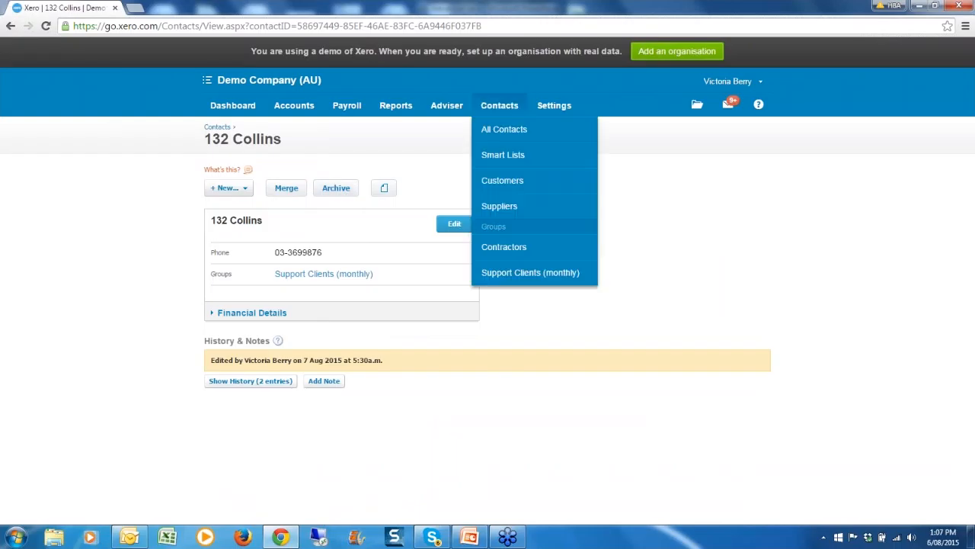
left_click(499, 158)
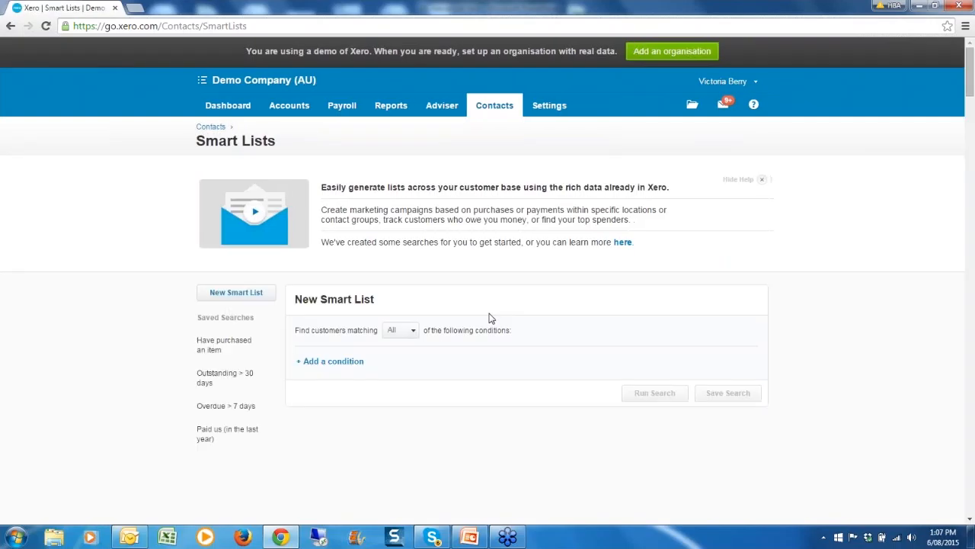
scroll(487, 320, "down", 1)
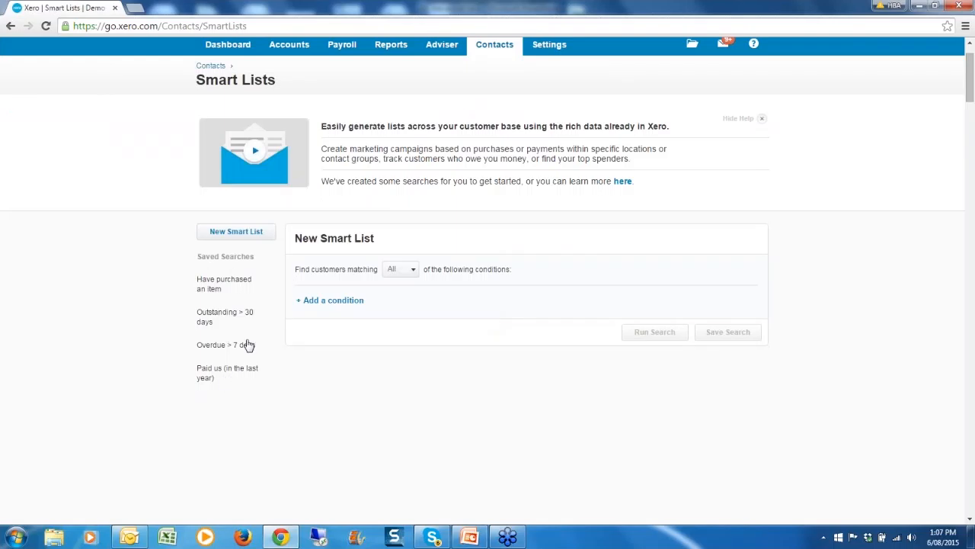
Add an Invoices condition for more than 1000 in the last 4 weeks and run the search.
left_click(339, 301)
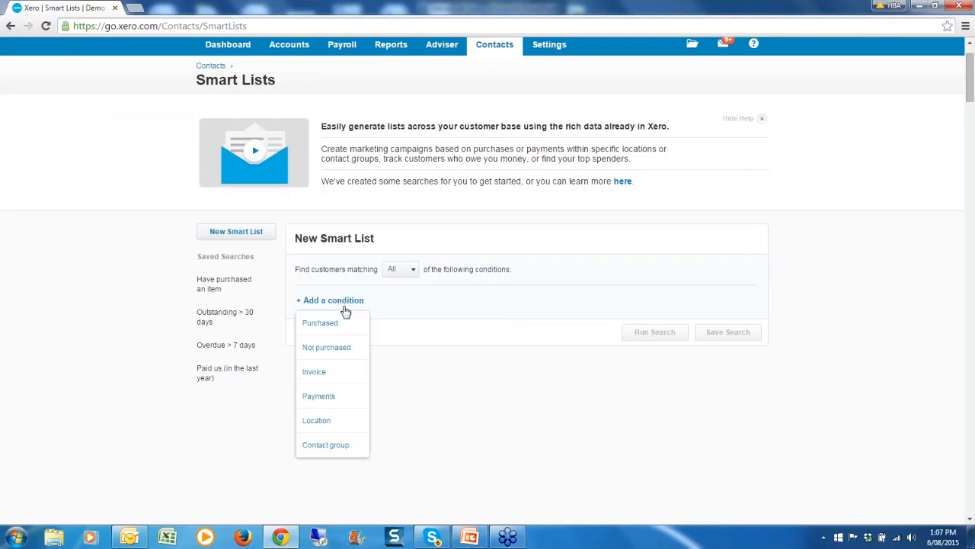
left_click(320, 373)
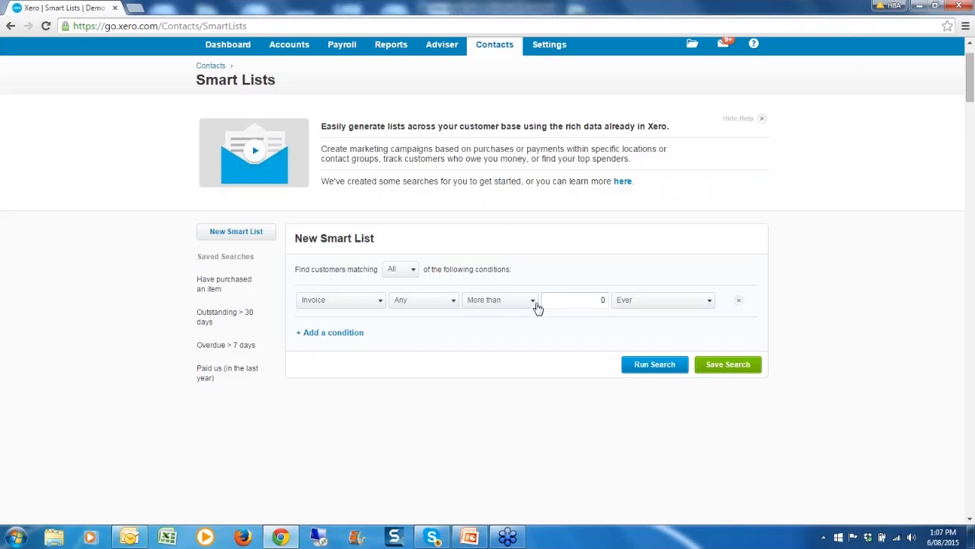
left_click(603, 300)
left_click(711, 302)
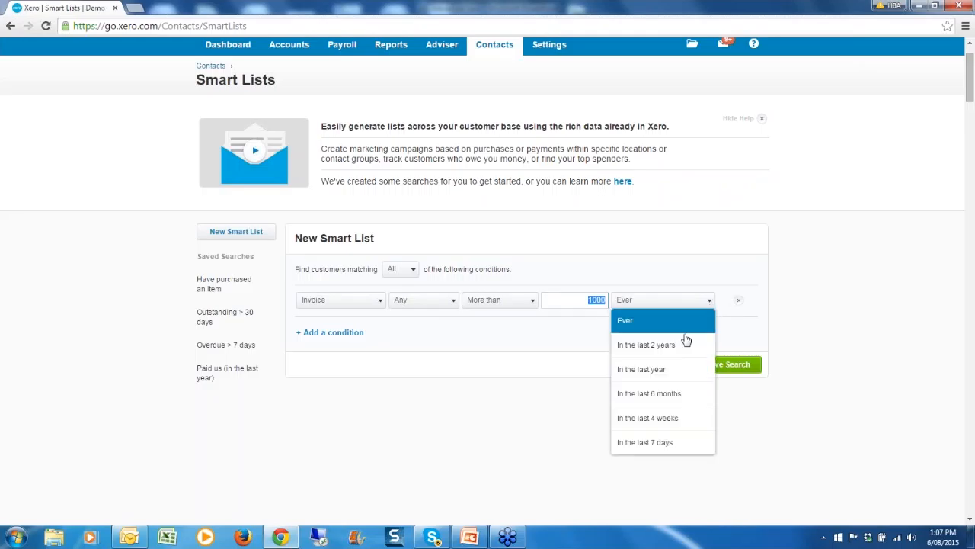
left_click(667, 419)
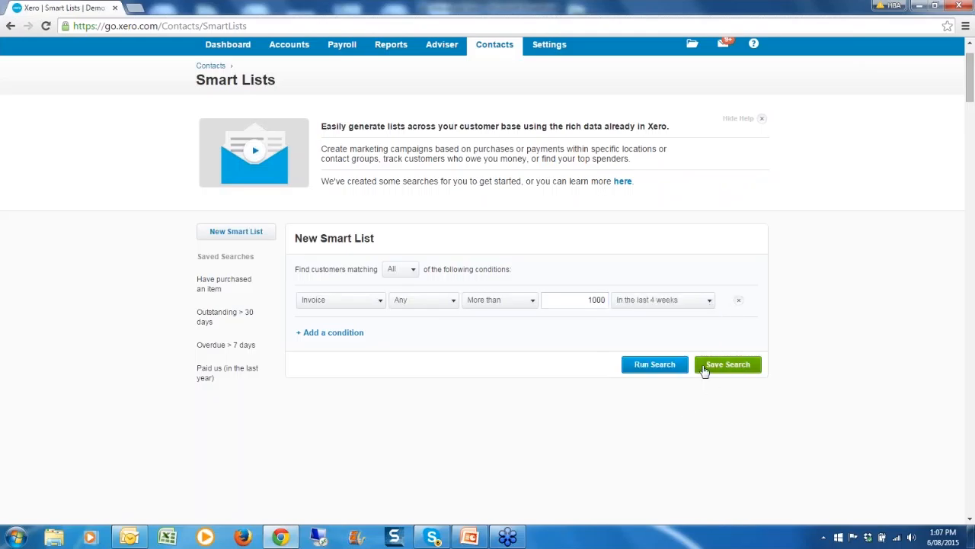
left_click(669, 367)
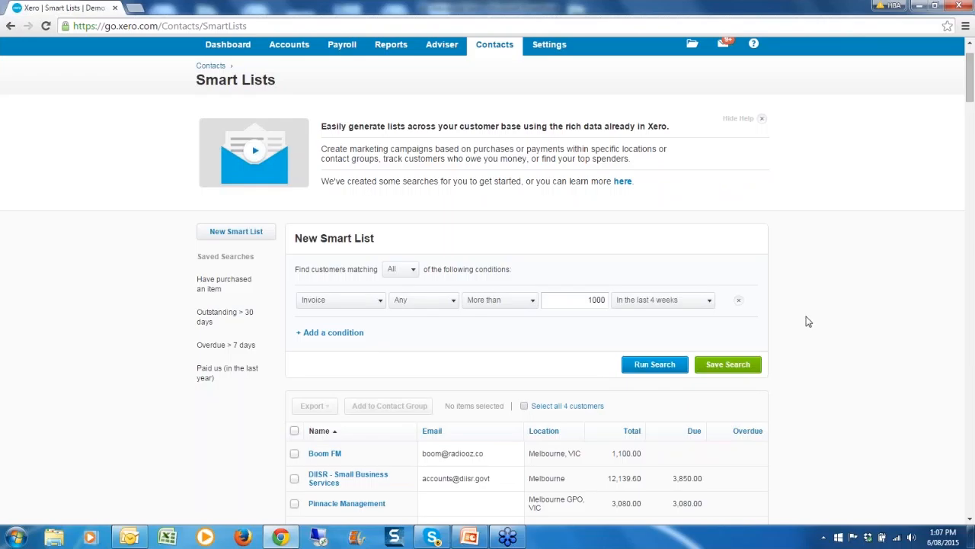
Sort the four results by name, then by Total descending, and review other condition types.
scroll(809, 321, "down", 2)
left_click(331, 250)
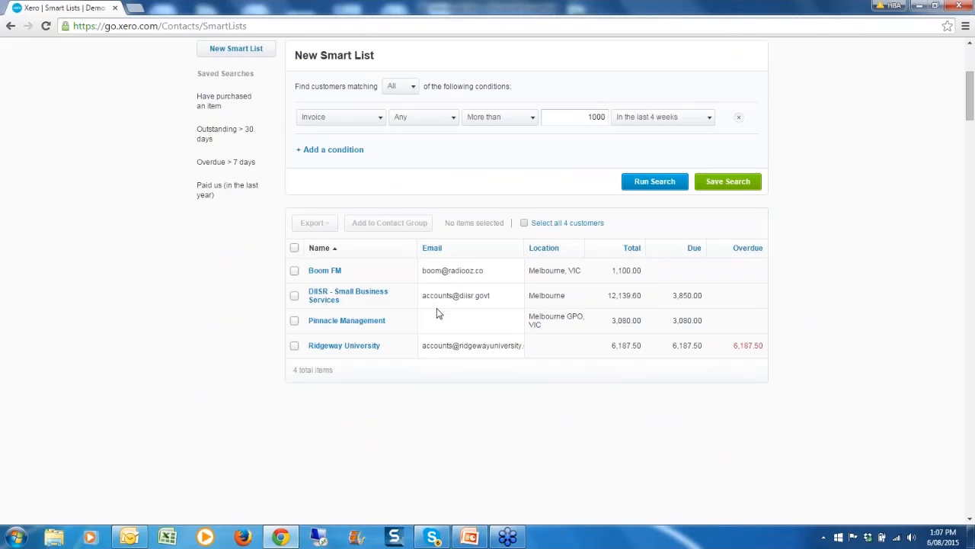
left_click(629, 248)
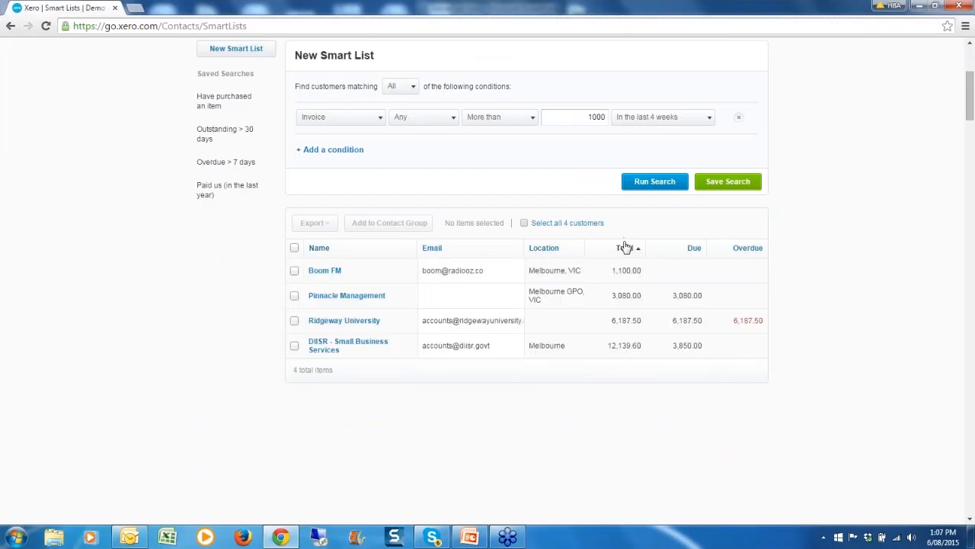
left_click(625, 250)
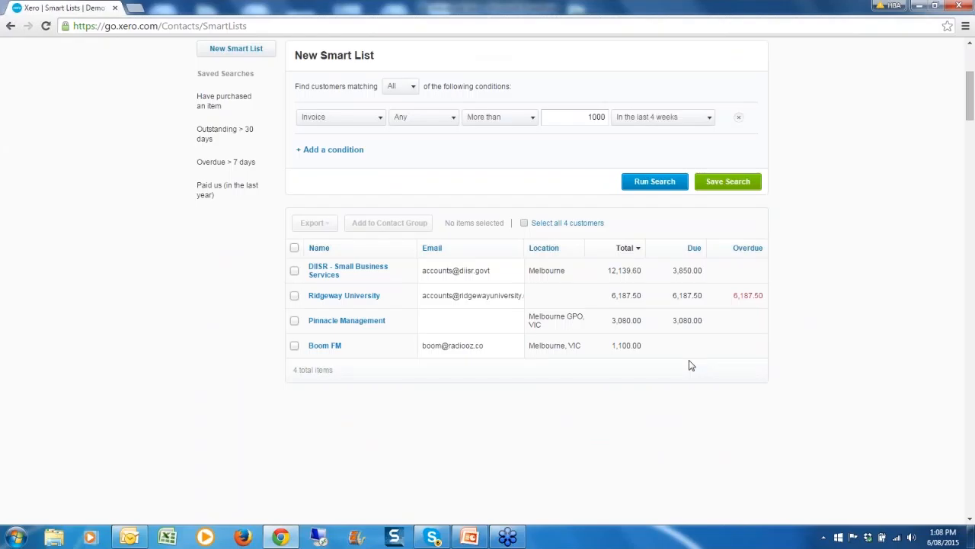
left_click(381, 120)
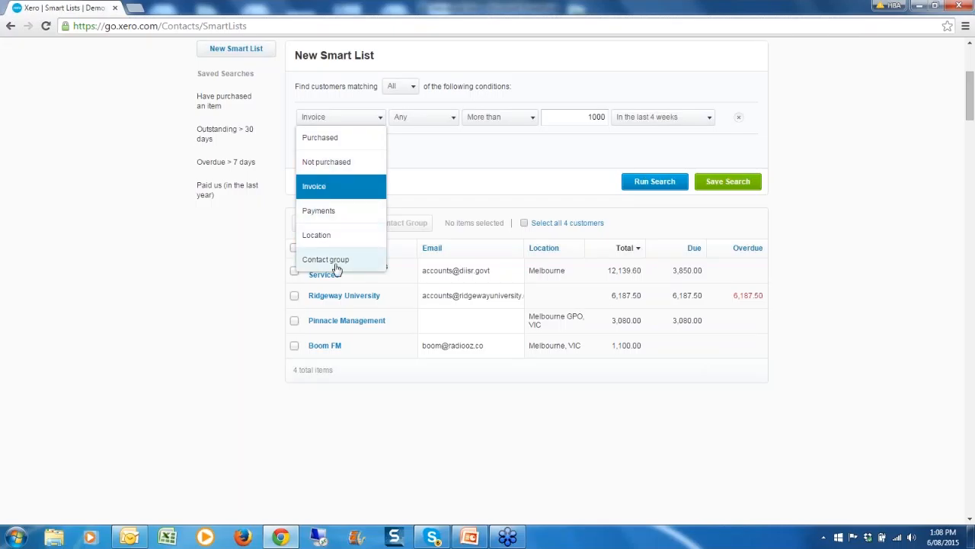
left_click(437, 139)
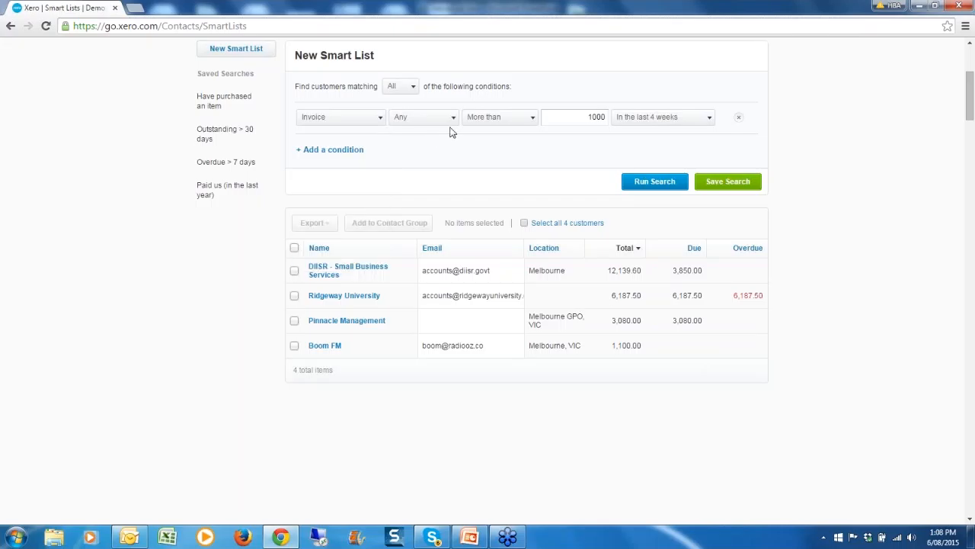
left_click(454, 122)
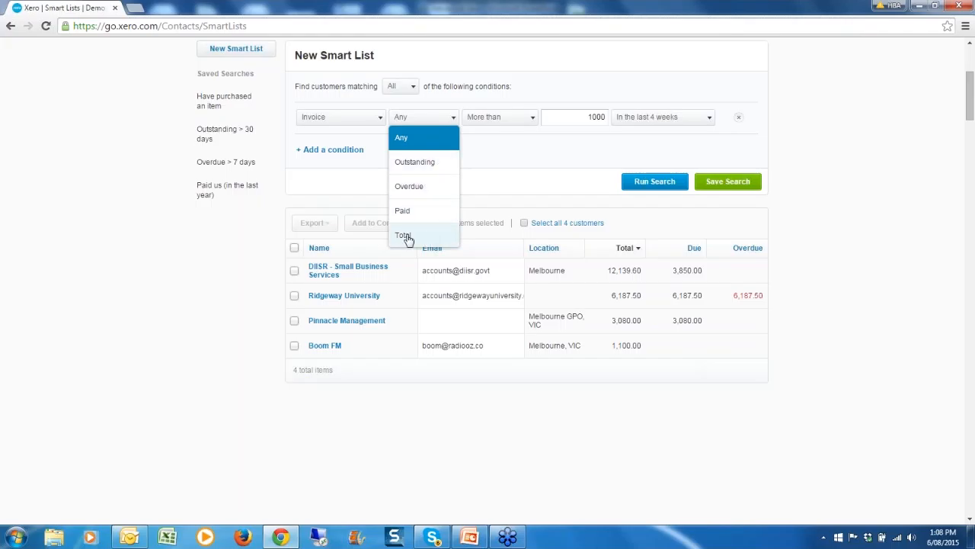
left_click(527, 129)
left_click(526, 118)
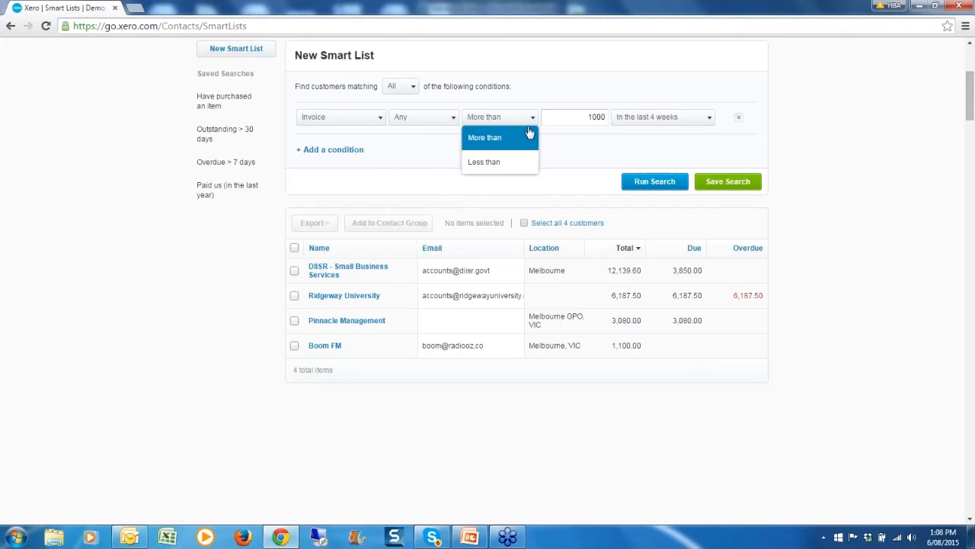
left_click(688, 120)
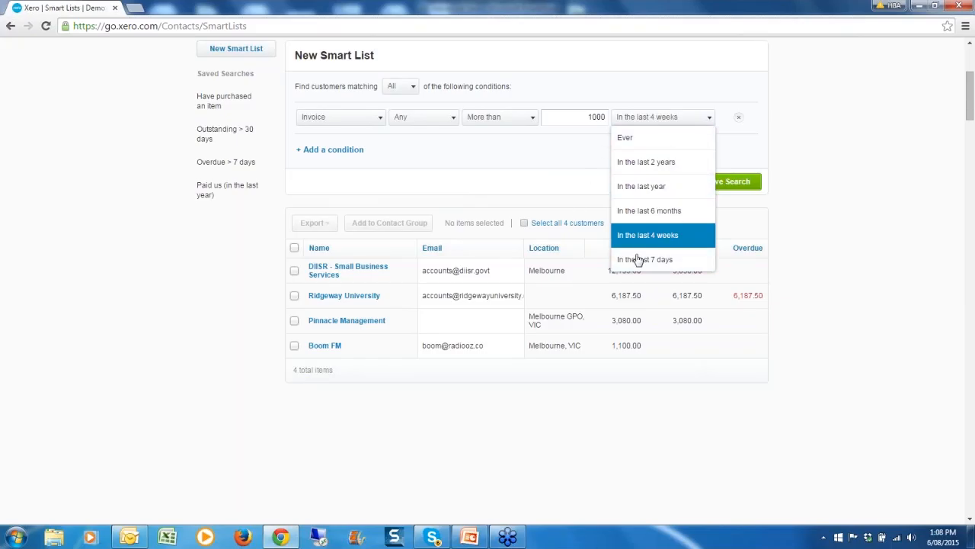
left_click(491, 155)
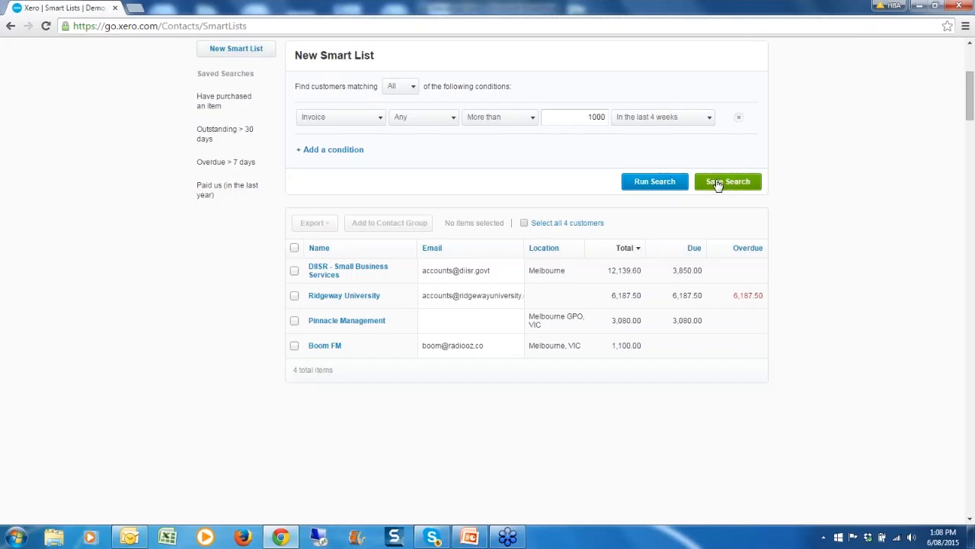
Select all four matching customers and export them as CSV.
left_click(296, 250)
left_click(329, 230)
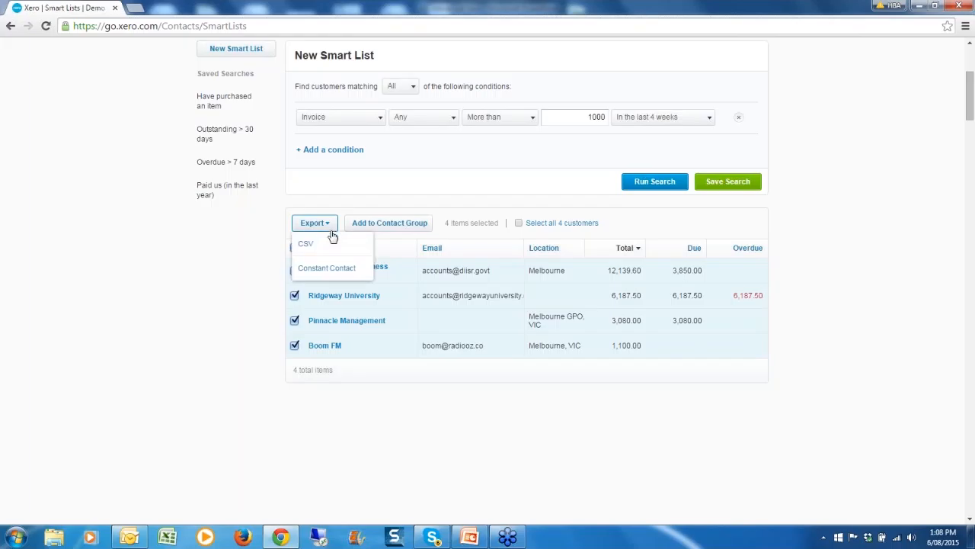
left_click(328, 245)
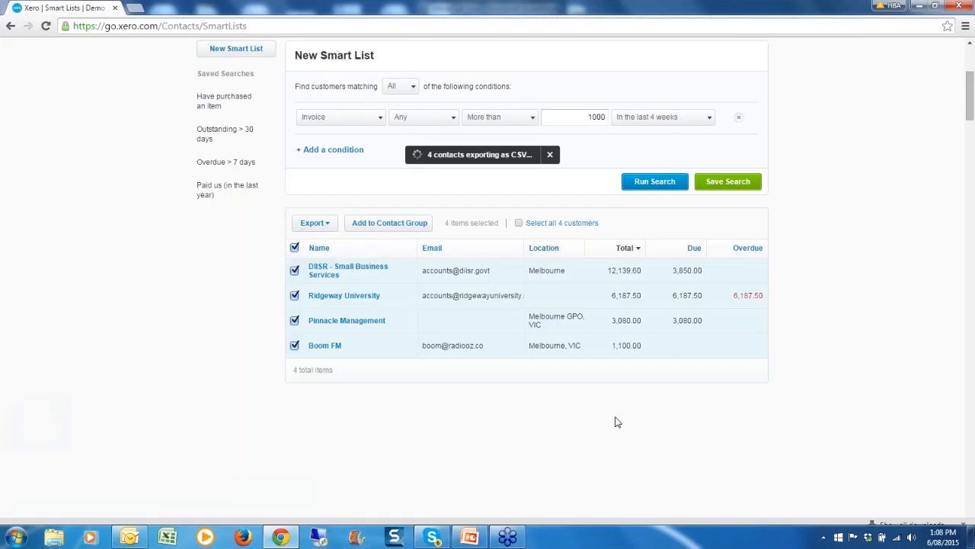
Review the leads-export-2015-08-06T13-08-45 CSV in Excel, then close Excel.
left_click(68, 511)
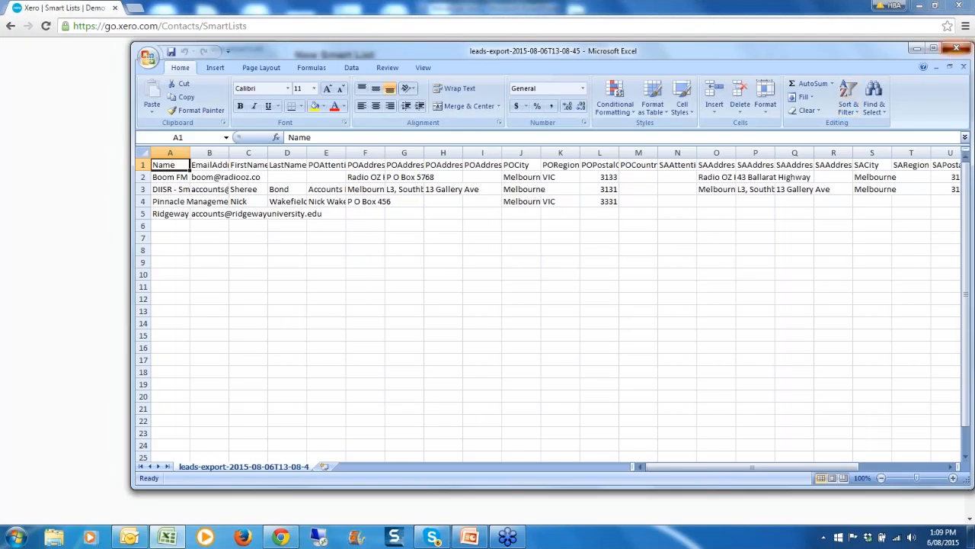
left_click(956, 50)
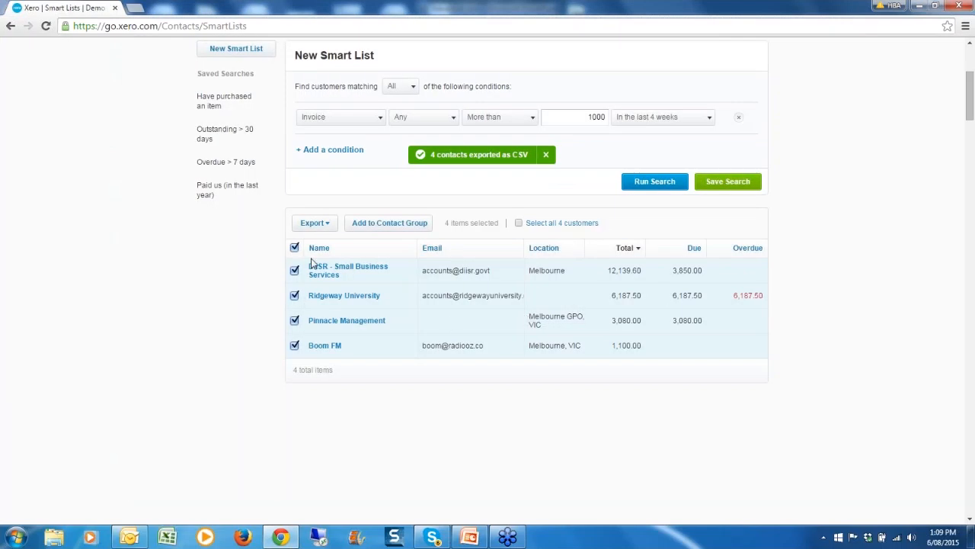
scroll(887, 453, "up", 3)
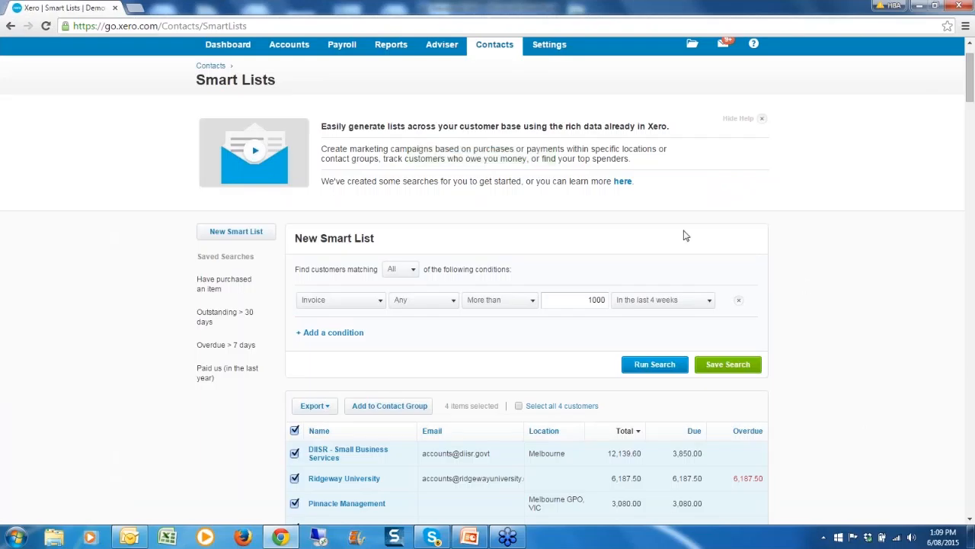
Set matching to Any and add a Payments condition for the last 7 days, then run it.
left_click(412, 269)
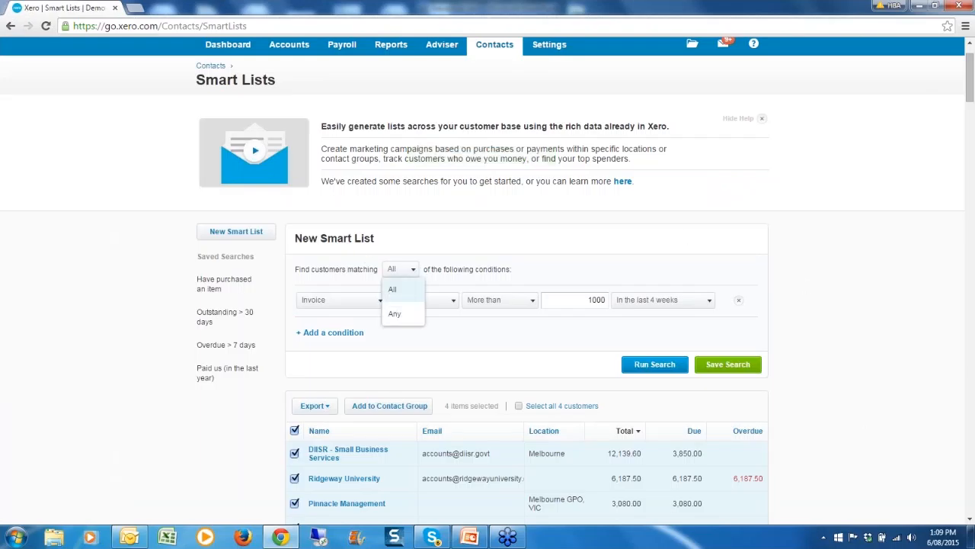
left_click(402, 313)
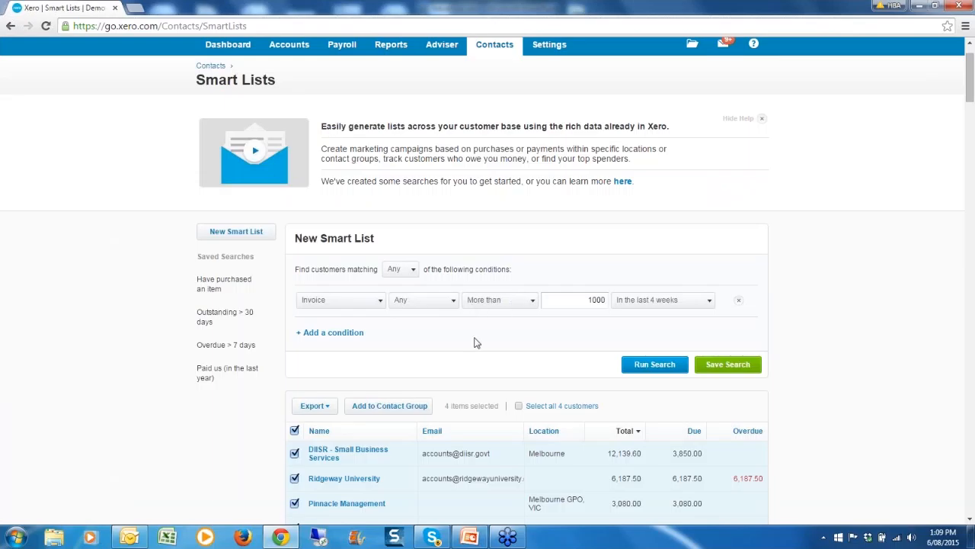
left_click(339, 335)
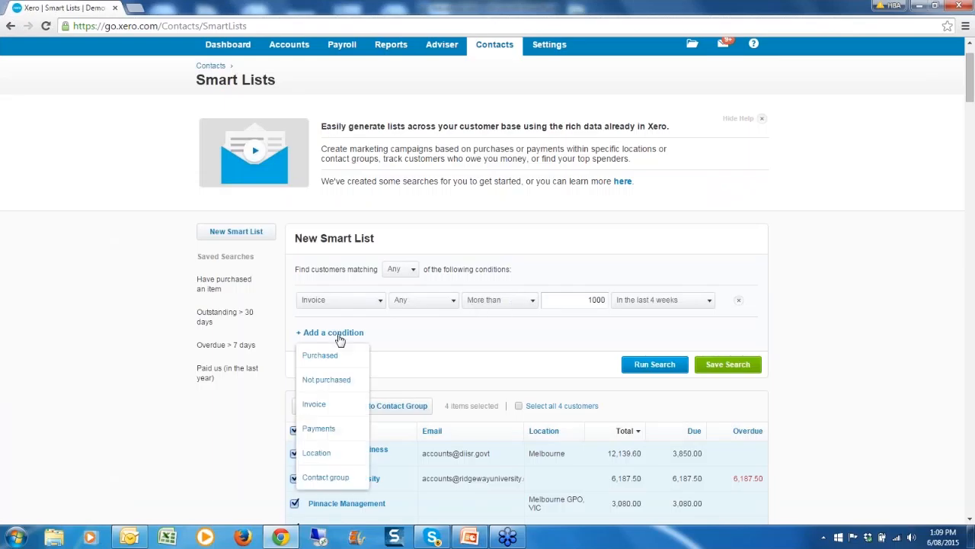
left_click(316, 427)
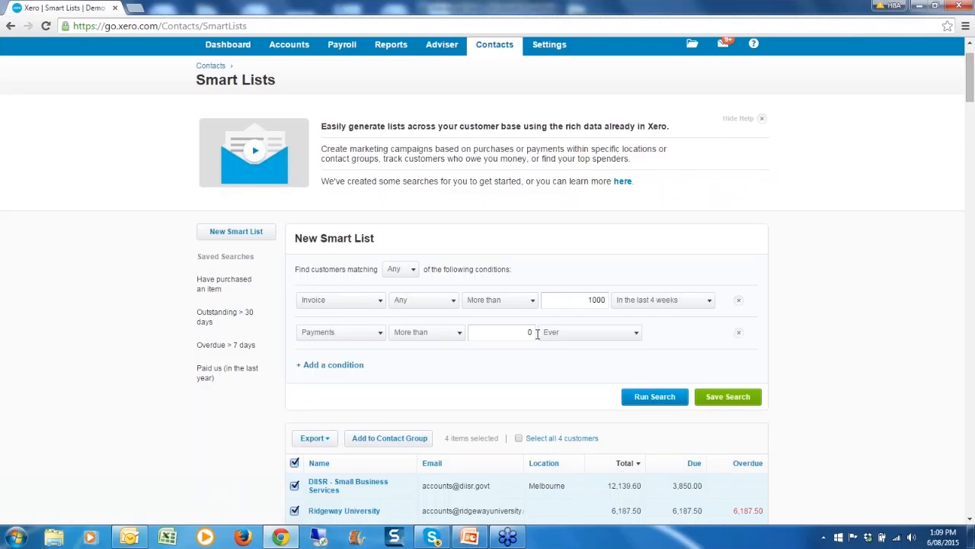
left_click(638, 337)
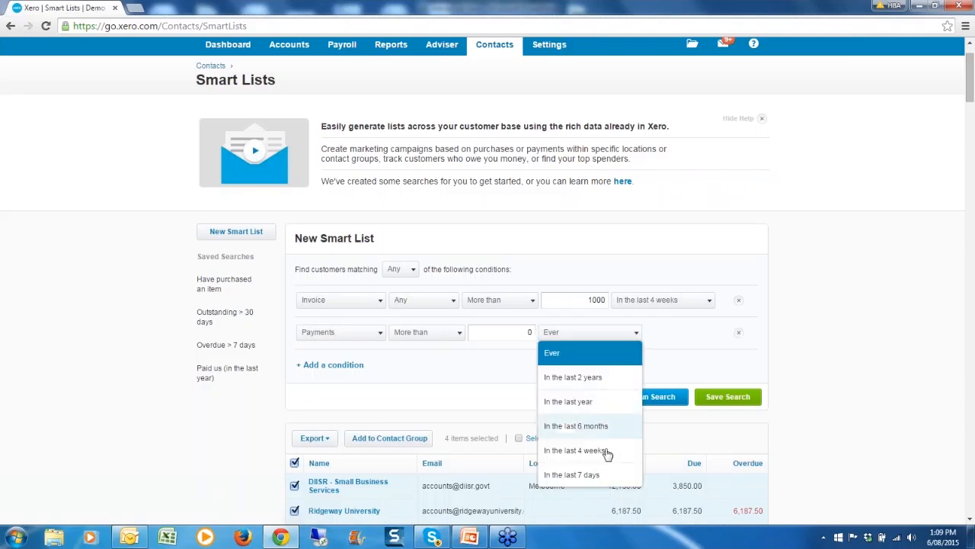
left_click(602, 475)
left_click(653, 397)
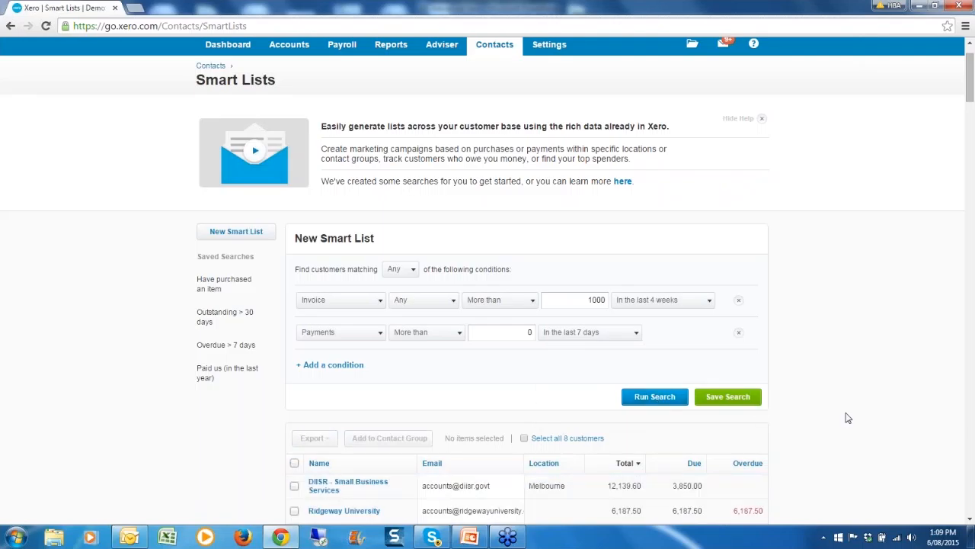
Change the payments comparison to Less than 0, rerun the search, and select Pinnacle Management.
scroll(808, 435, "down", 2)
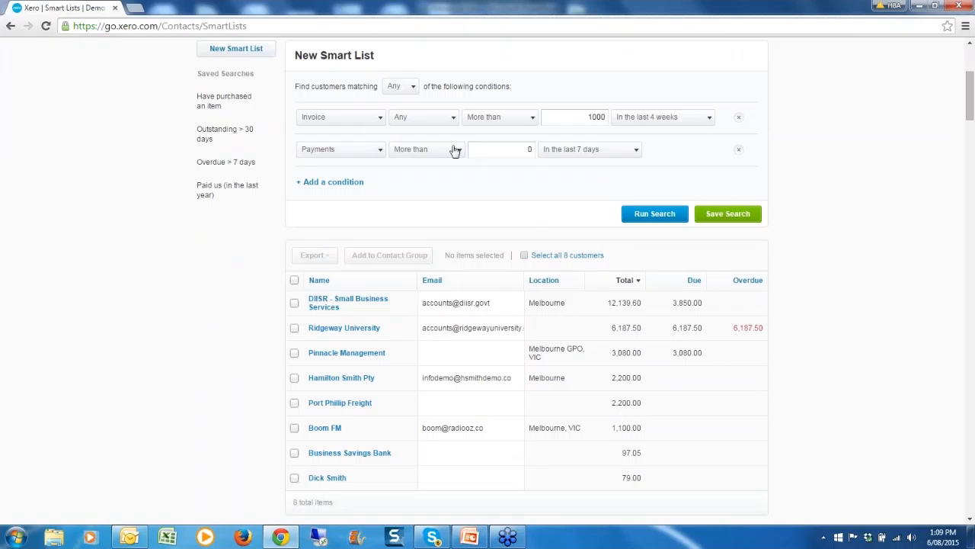
left_click(458, 151)
left_click(414, 194)
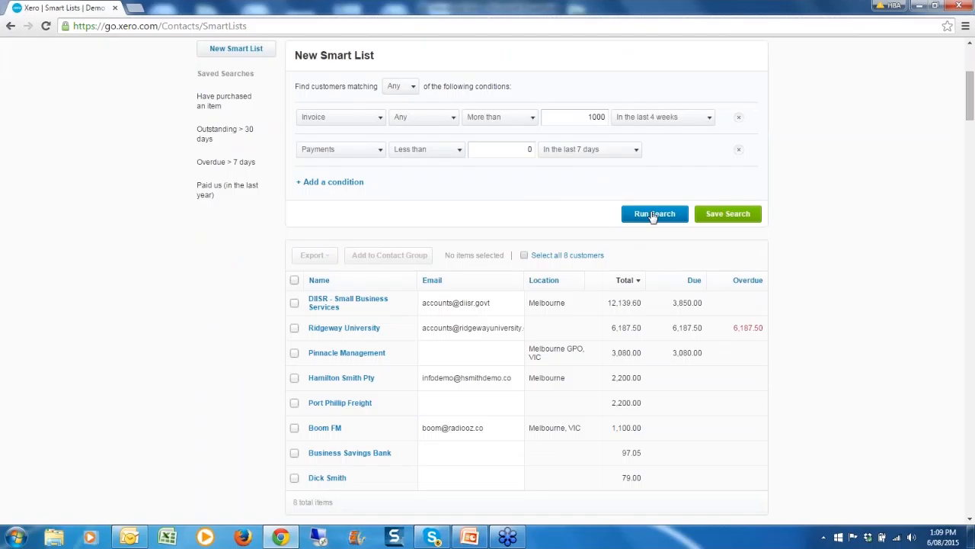
left_click(636, 151)
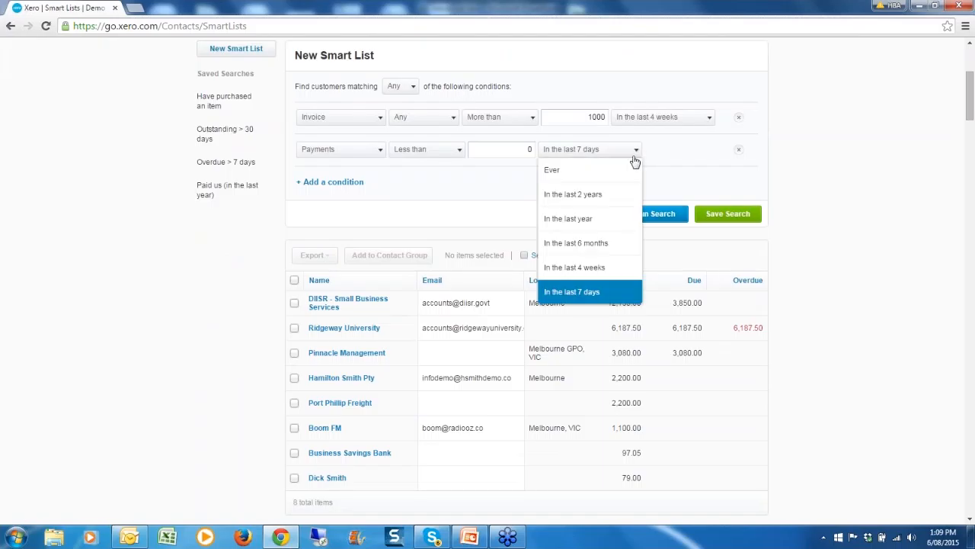
left_click(797, 244)
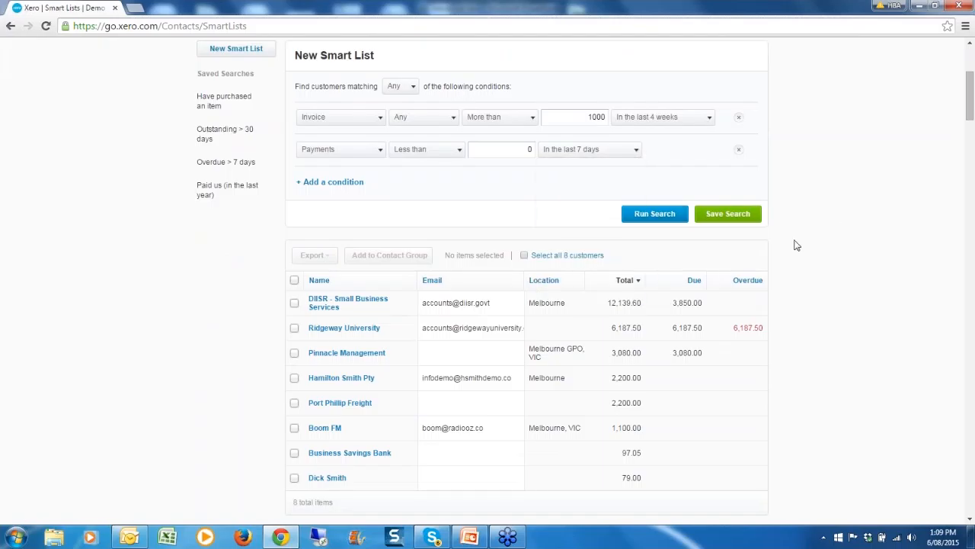
left_click(665, 215)
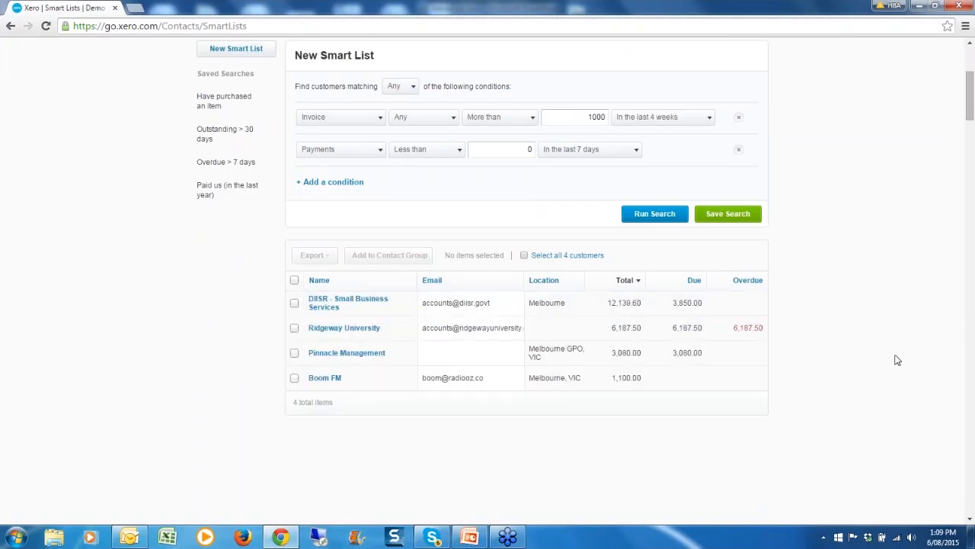
left_click(444, 349)
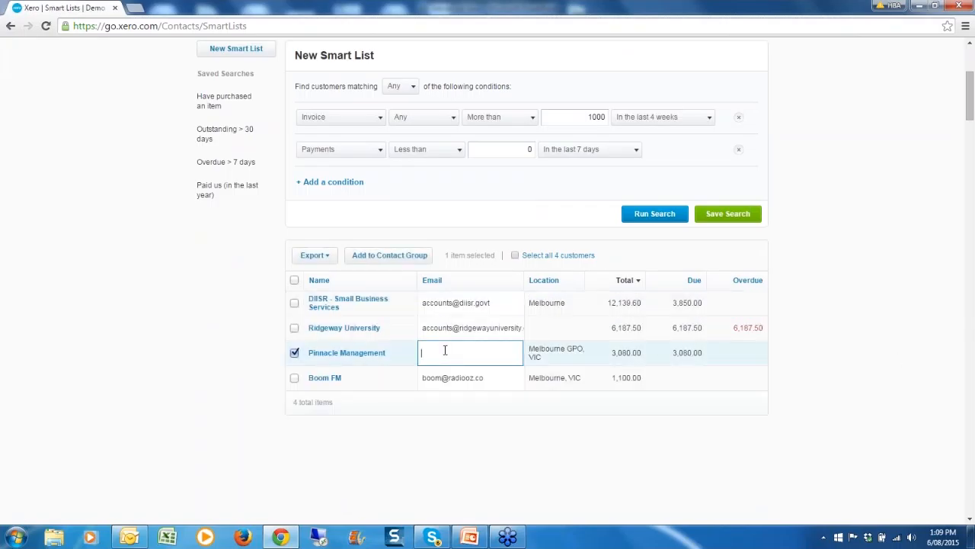